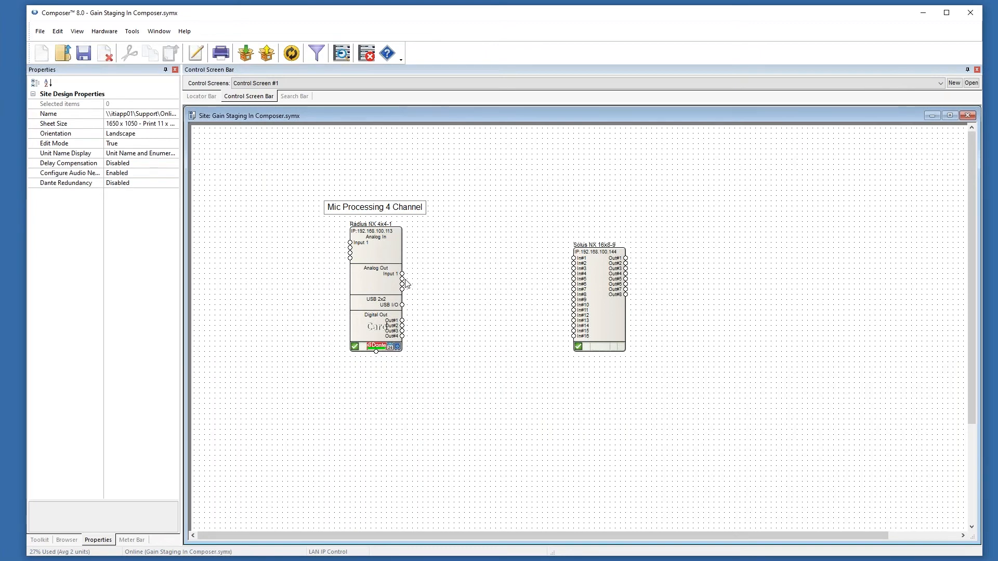
Step: Open the design of the Radius NX 4x4-1 unit and select its 4 Channel Analog Mic/Line module
left_click(613, 274)
left_click_drag(672, 378, 553, 237)
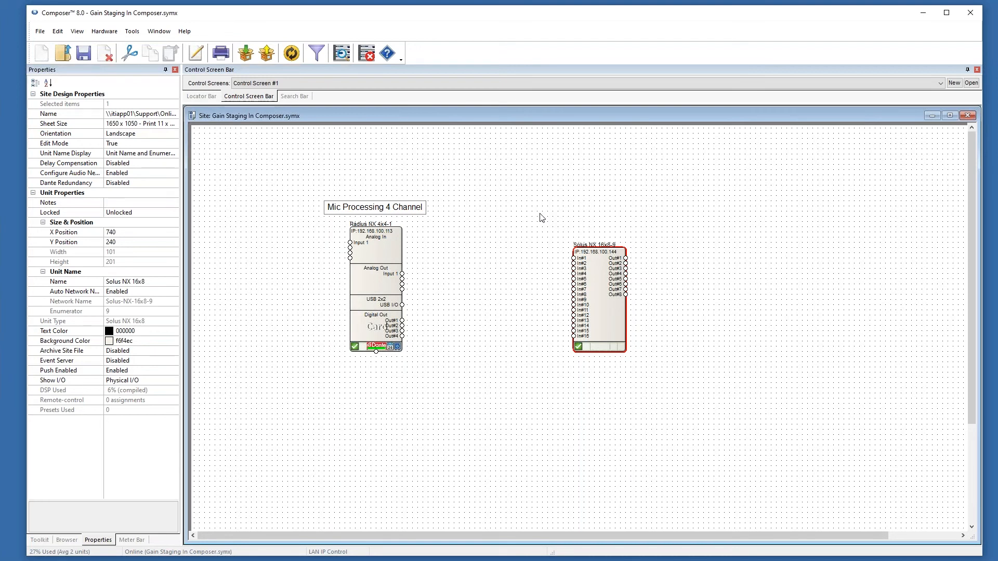
double_click(385, 266)
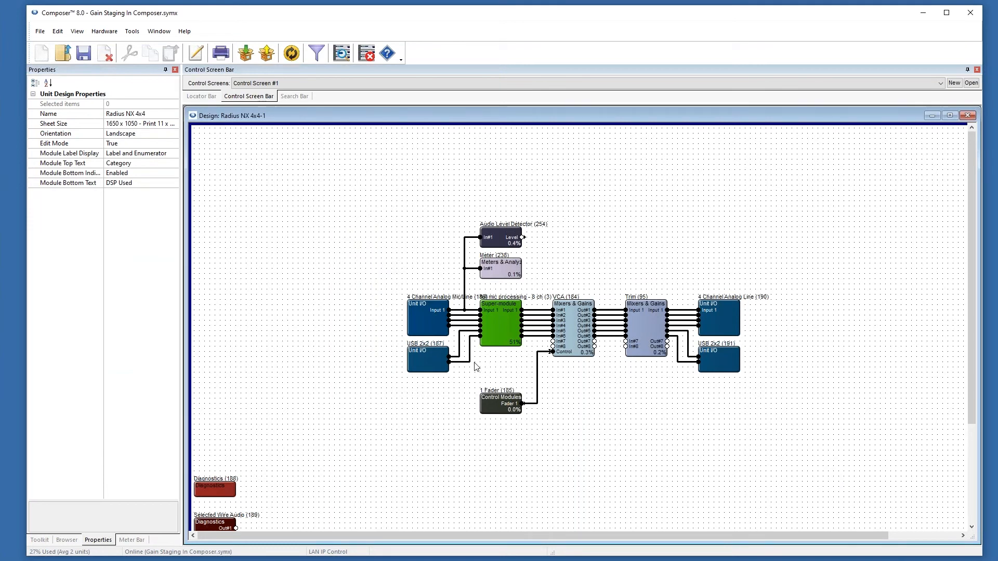
left_click(433, 319)
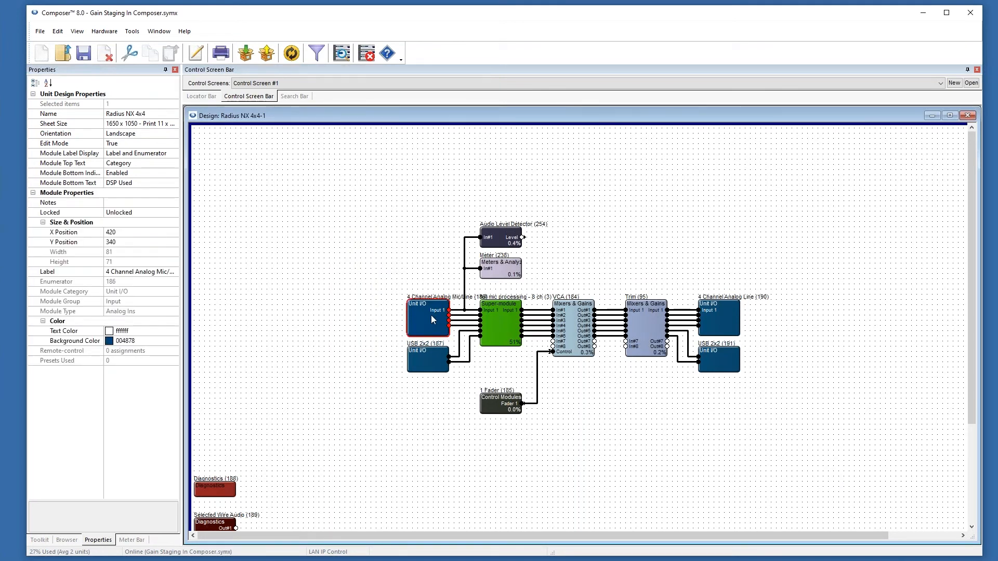
Step: Examine the chain of processing modules inside the full mic processing super-module and return to the unit design
double_click(512, 326)
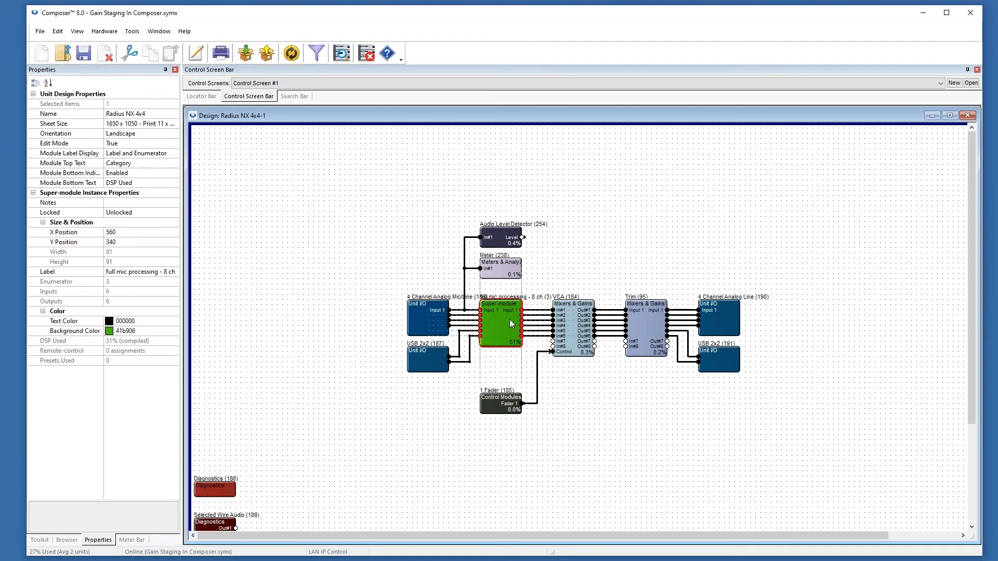
left_click_drag(854, 392, 191, 139)
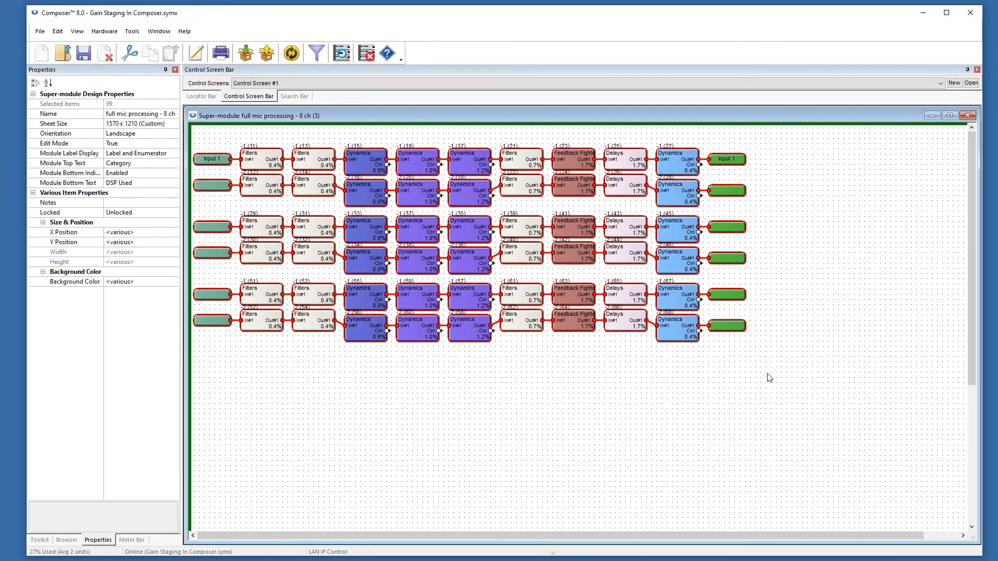
left_click(830, 150)
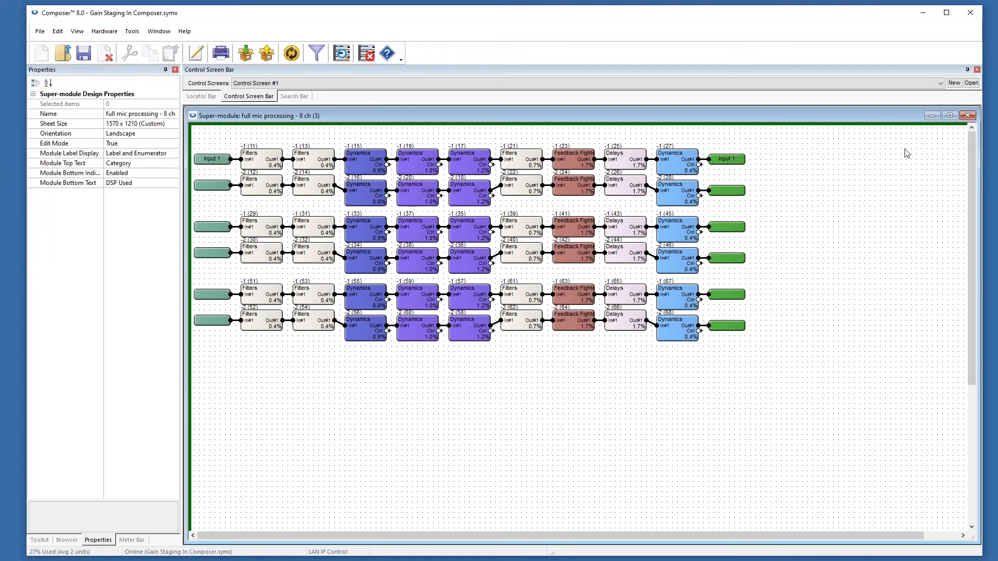
left_click(967, 115)
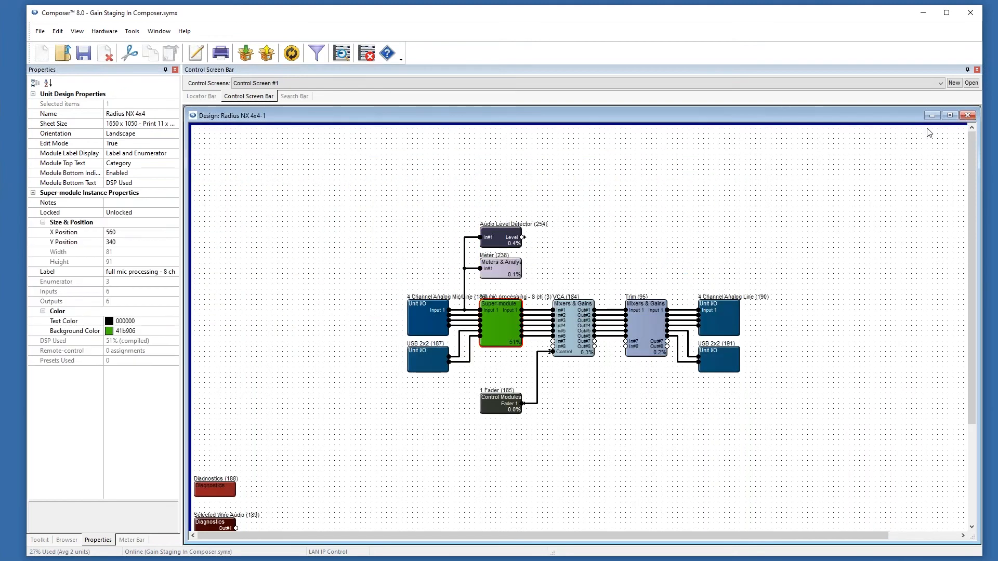
Step: Inspect the VCA and Trim module settings and select the 4 Channel Analog Line output module
left_click(594, 418)
double_click(575, 331)
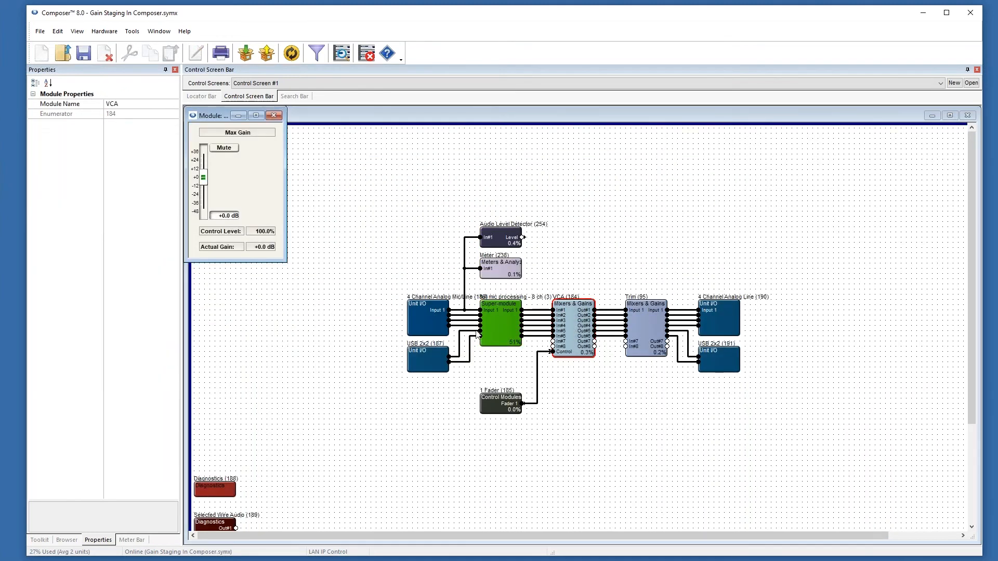
left_click(274, 116)
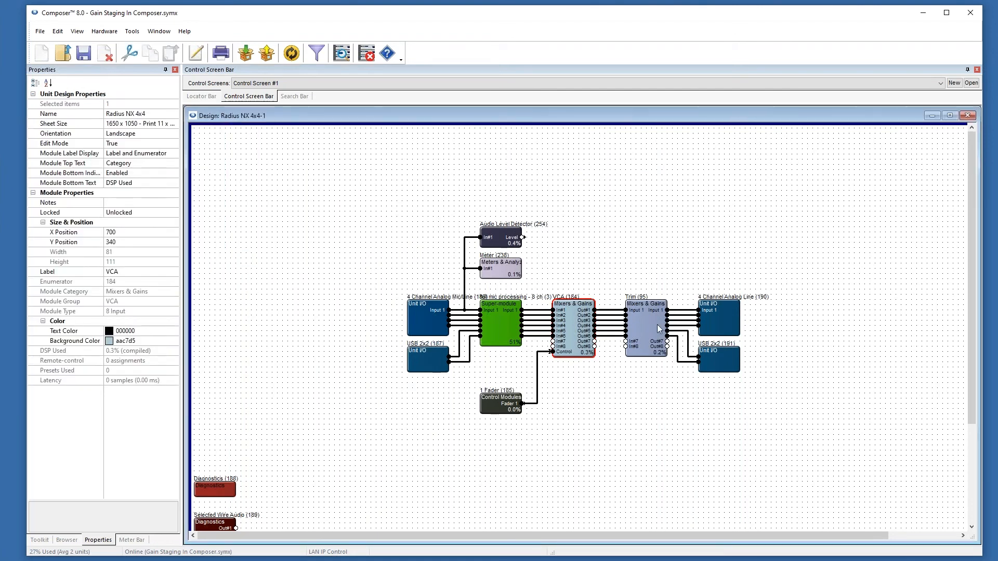
double_click(655, 328)
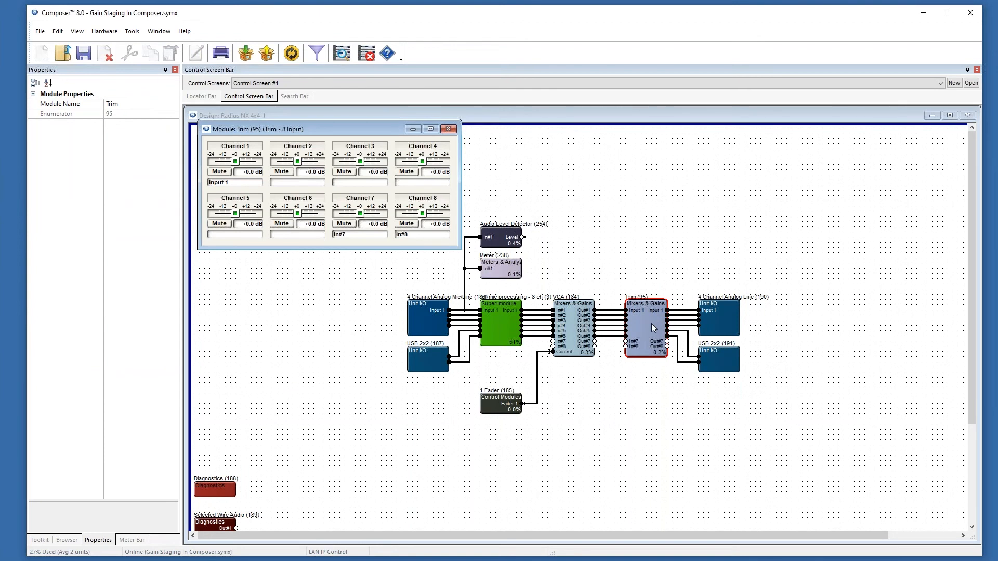
left_click(448, 128)
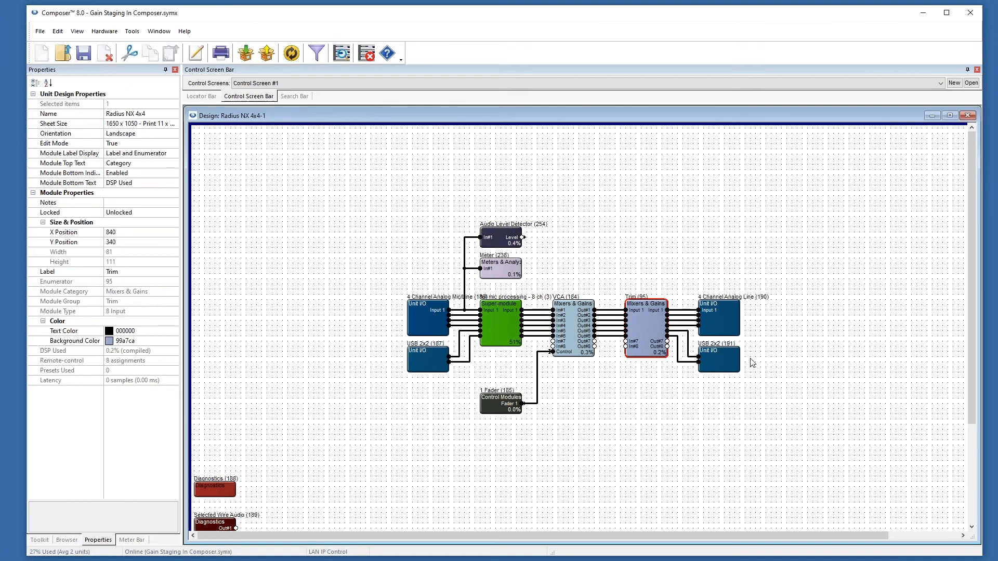
left_click(724, 323)
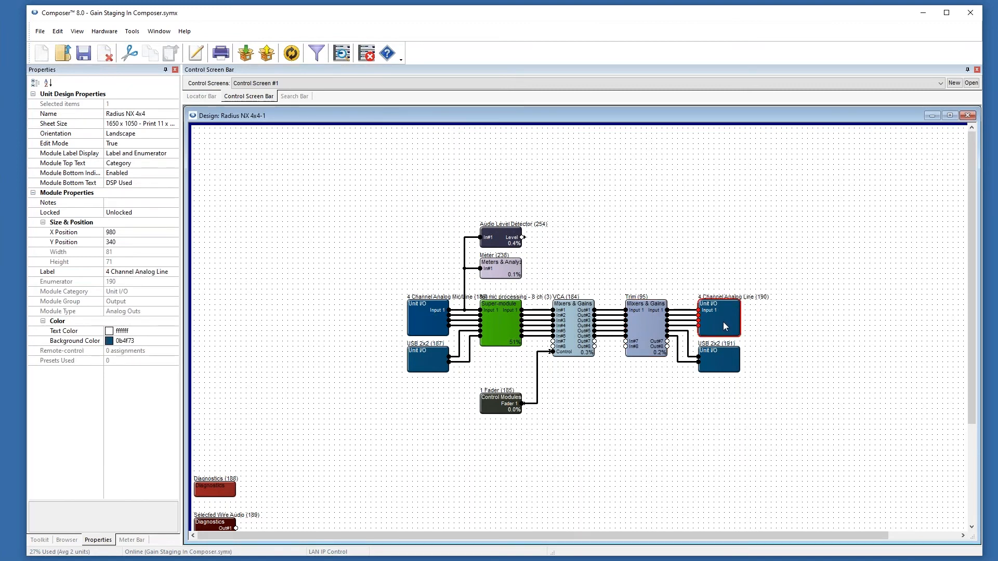
Step: Open the 4 Channel Analog Mic/Line module with Control Screen #1 beside it and choose the +4dBu source
double_click(422, 312)
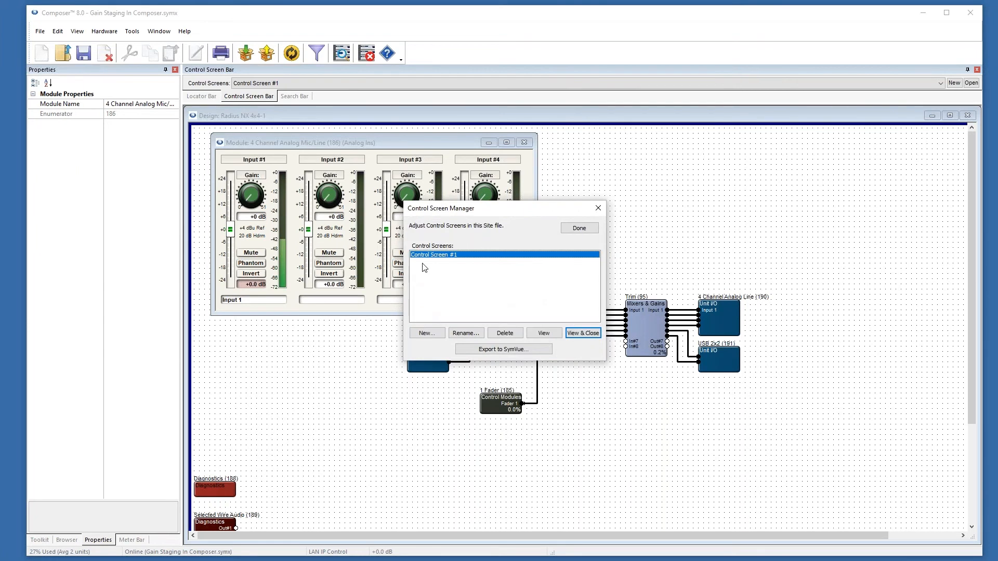
left_click(582, 333)
left_click_drag(566, 157, 847, 144)
left_click(788, 235)
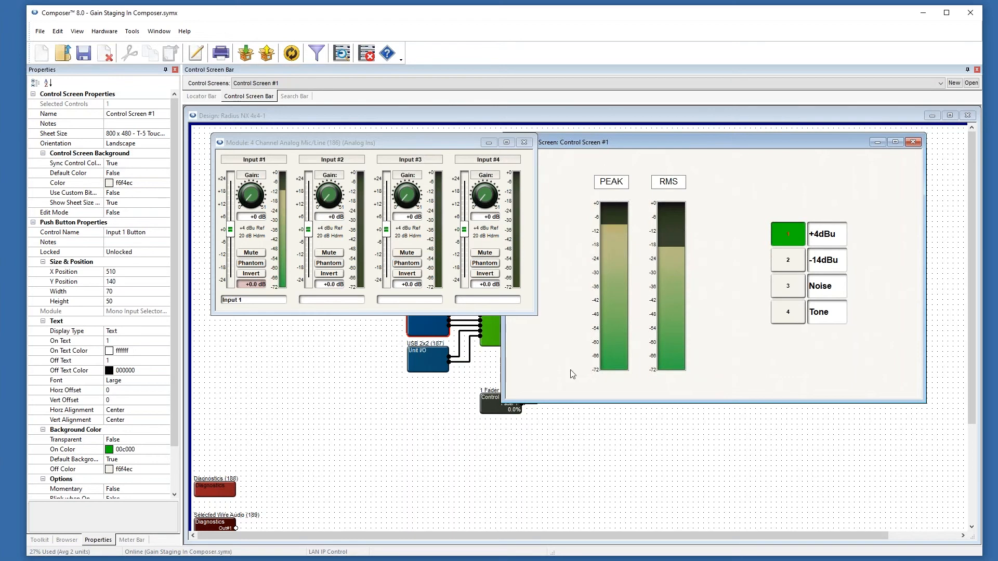
Step: Set the Input #1 fader level of the Mic/Line module to -6 dB
left_click_drag(310, 143, 297, 141)
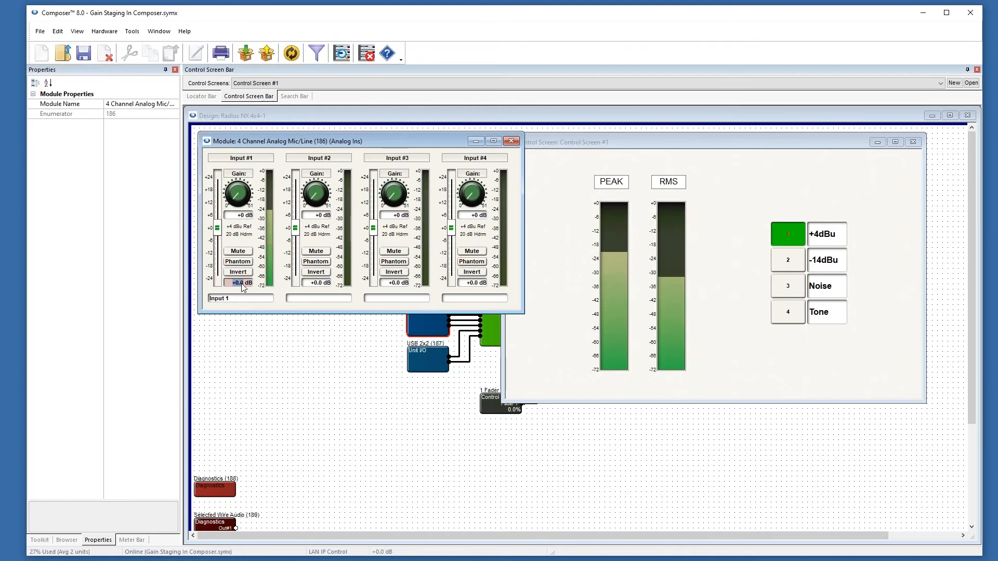
type("-6")
key("Return")
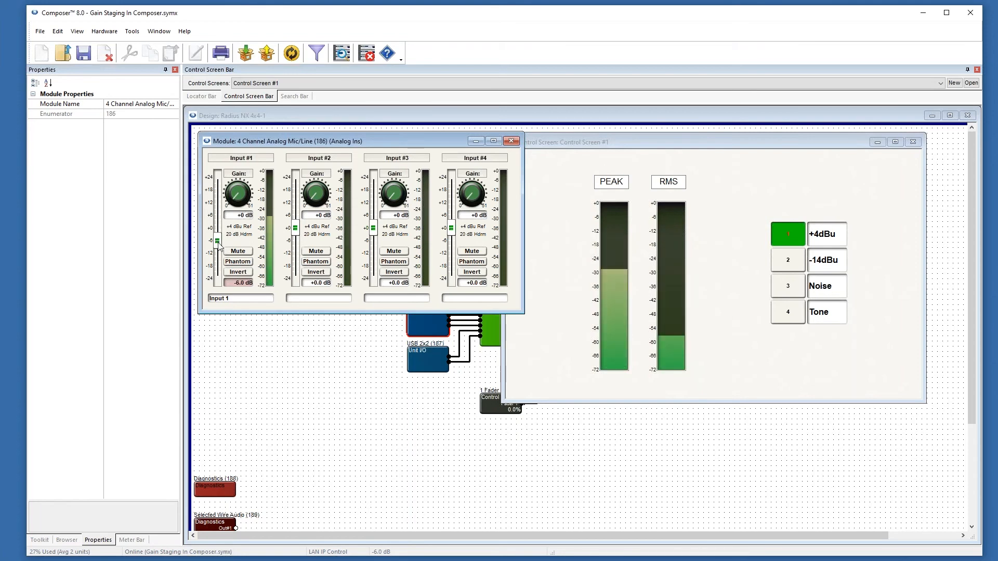
Step: Lower the Input #1 fader level first to -18 dB and finally to -20 dB
left_click_drag(218, 240, 215, 271)
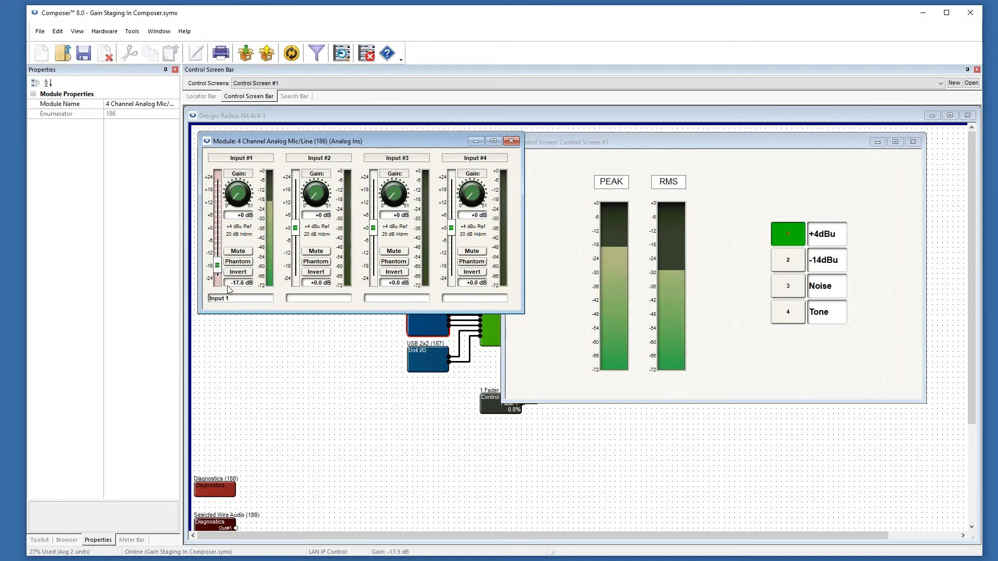
type("-18")
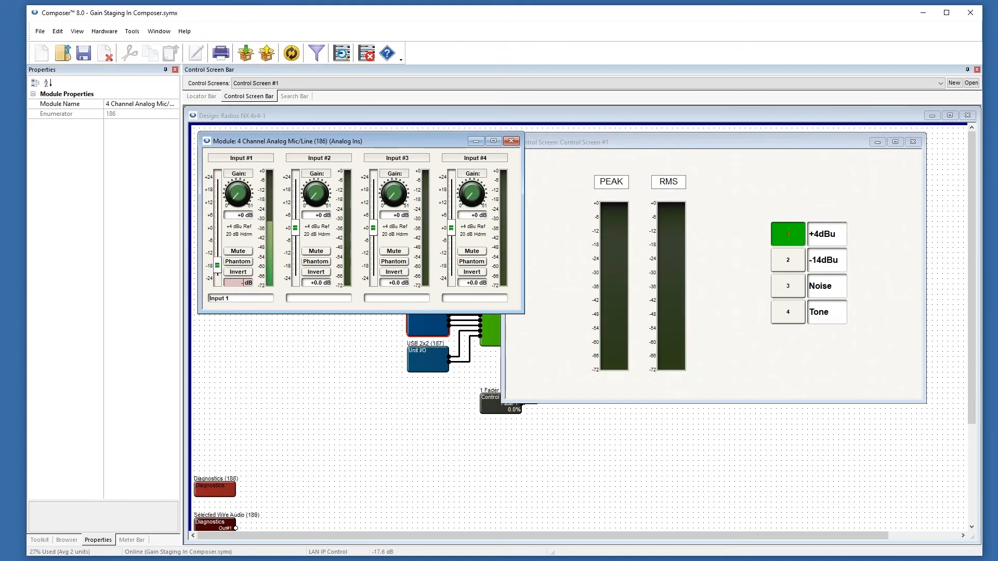
key("Return")
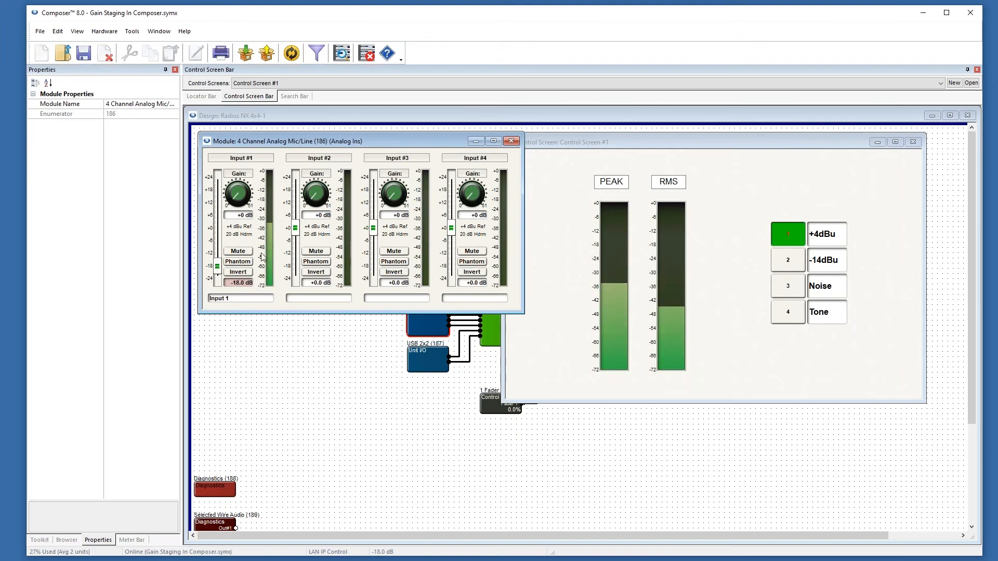
double_click(239, 283)
type("-")
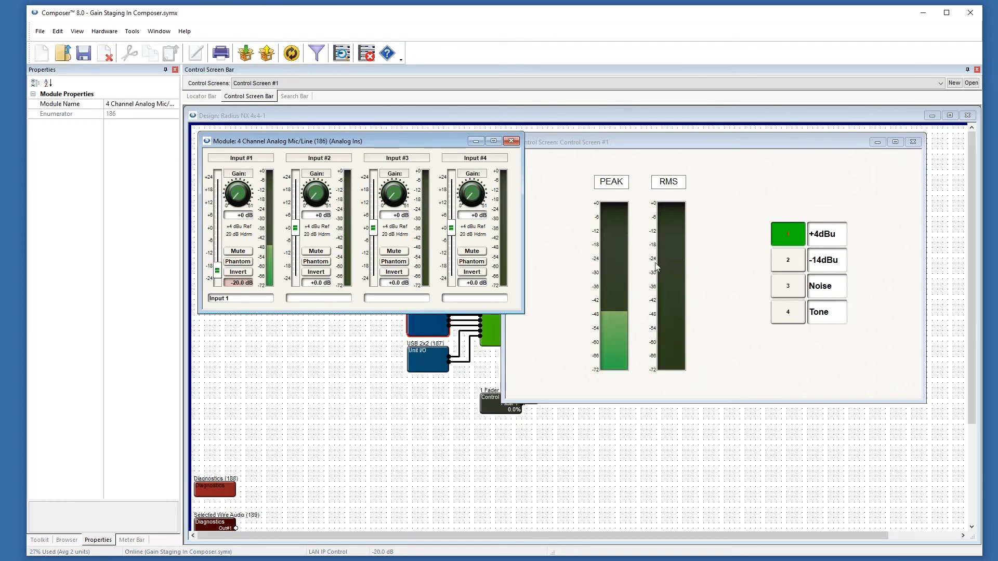
Step: Uncover the Audio Level Detector in the unit design by moving the overlapping windows away and closing the Mic/Line module
left_click_drag(767, 140, 781, 216)
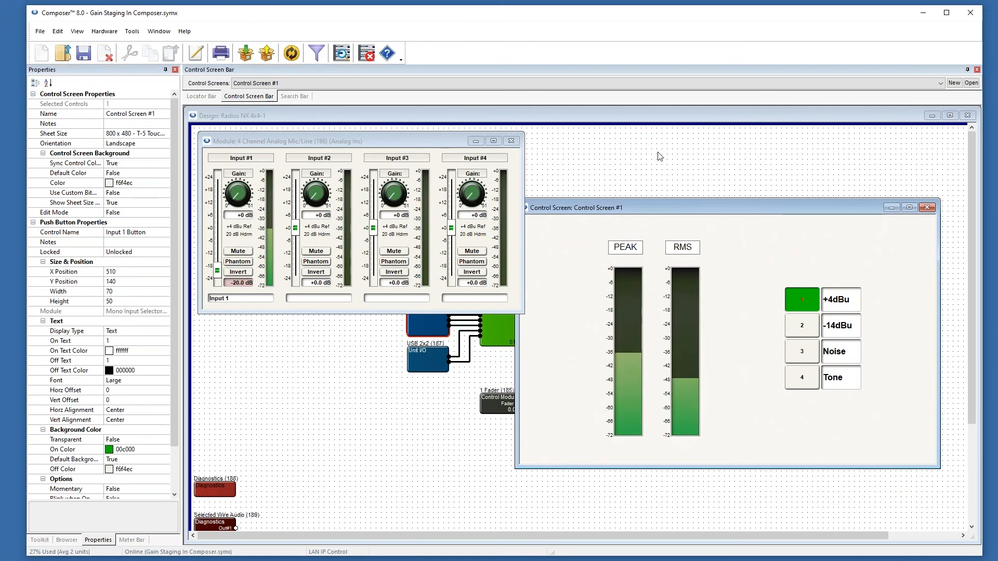
left_click(460, 162)
left_click_drag(426, 142, 763, 219)
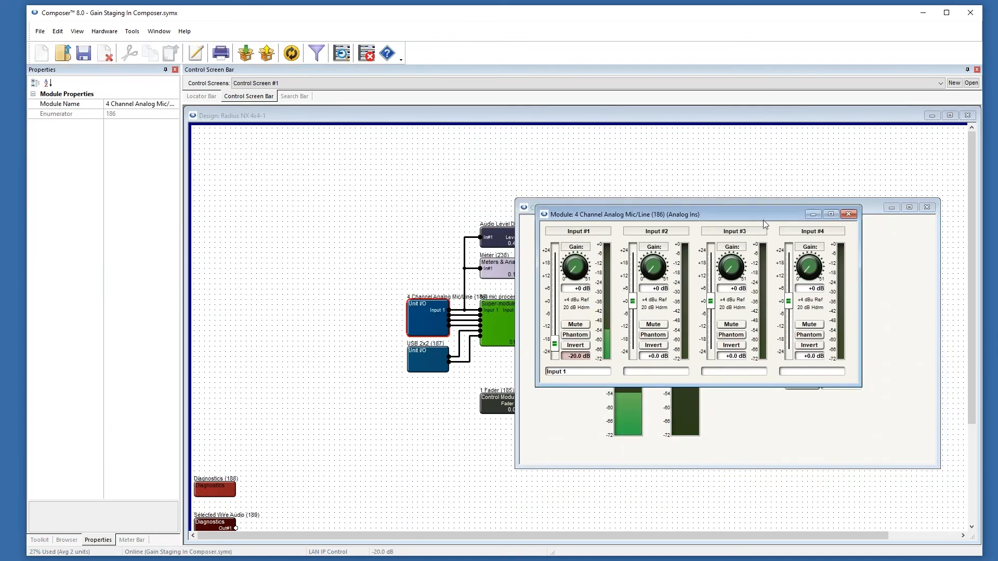
left_click(501, 232)
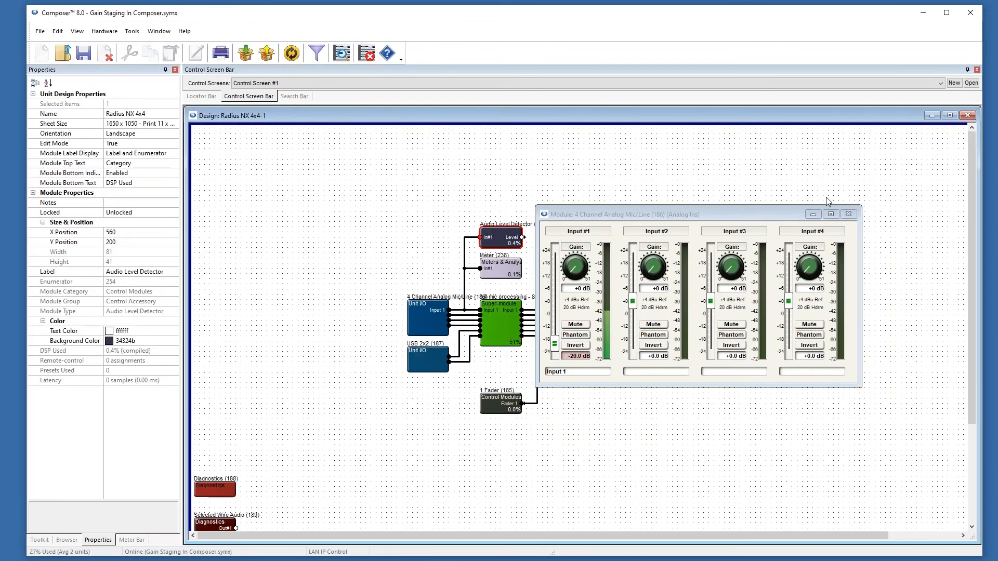
left_click(849, 214)
left_click_drag(582, 252, 460, 208)
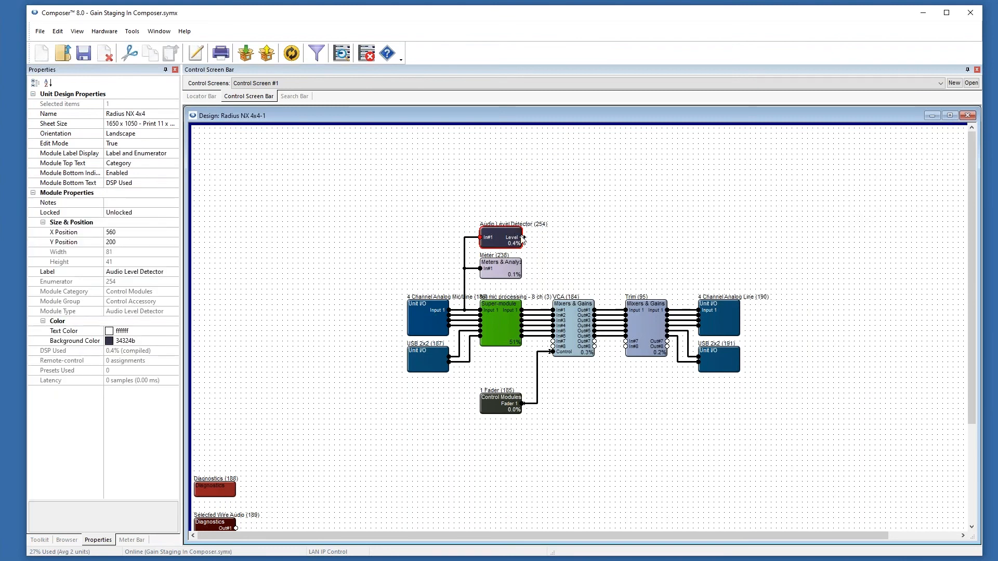
Step: Review the Audio Level Detector's settings and locate the Audio Level Detector and Audio Peak Detector among the Control Accessories modules
double_click(501, 237)
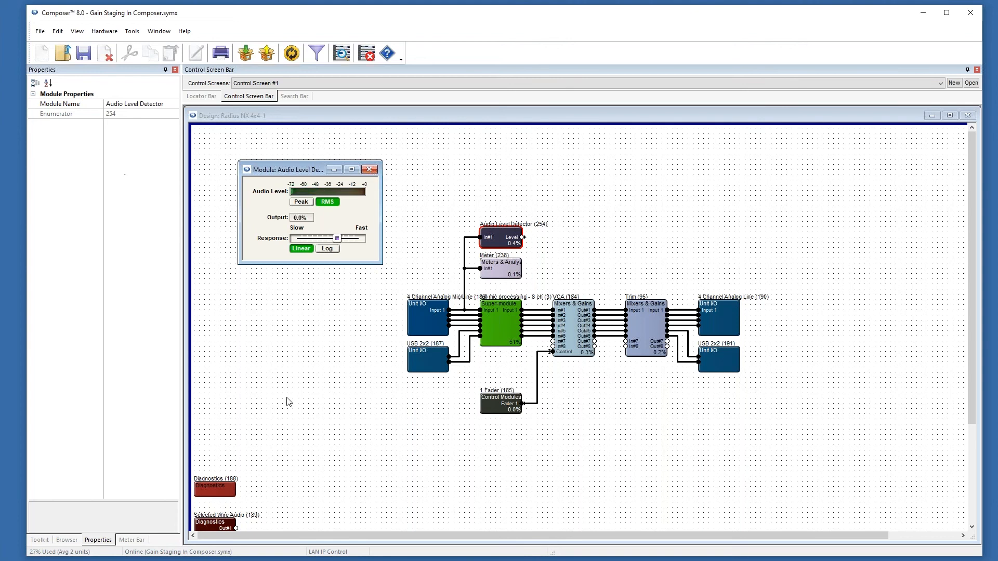
left_click(41, 539)
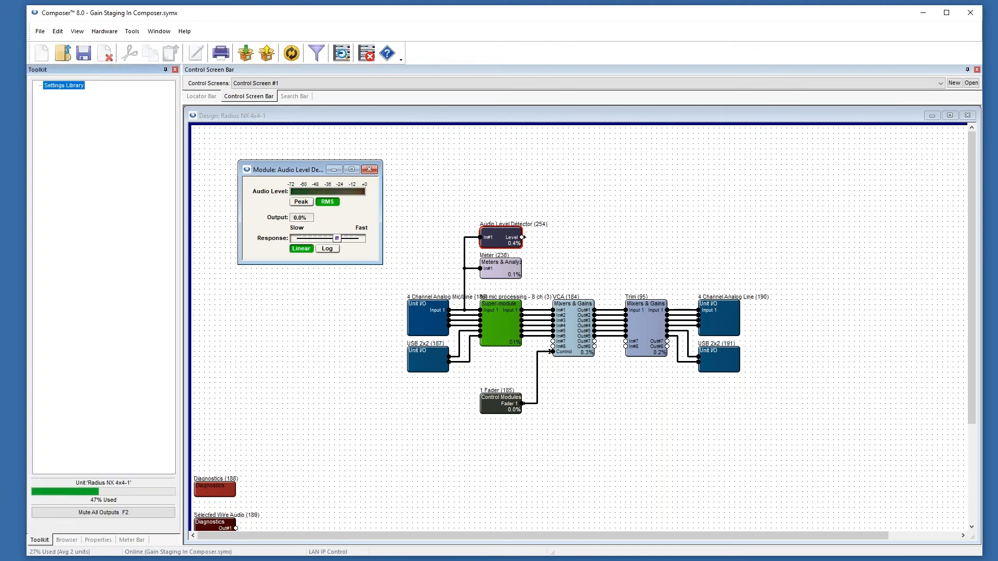
left_click(212, 130)
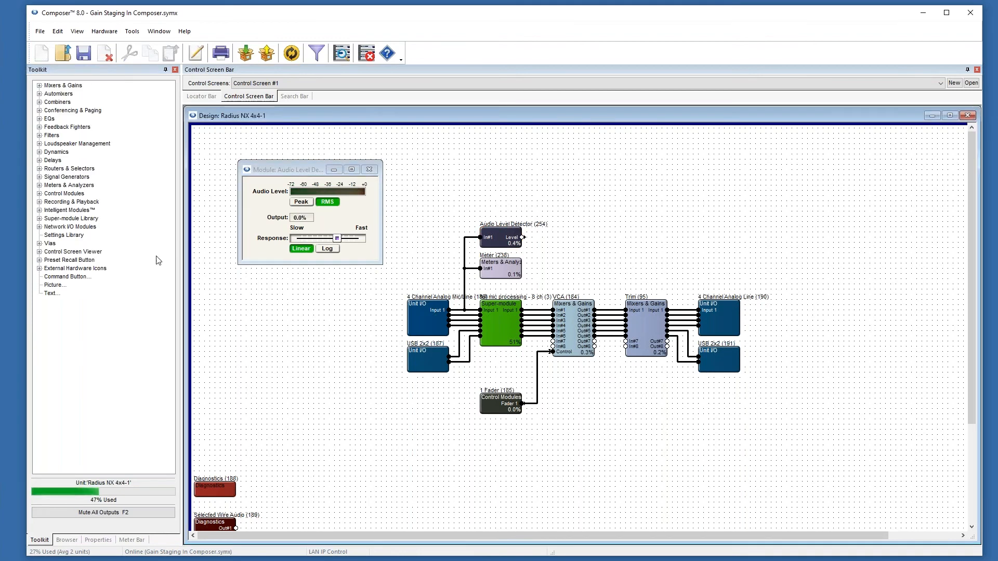
left_click(39, 193)
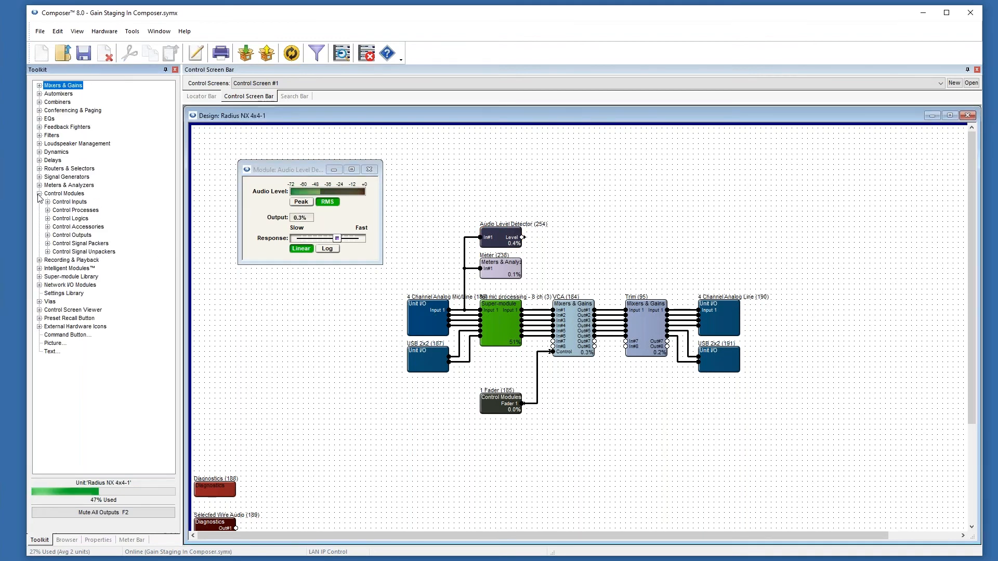
left_click(47, 227)
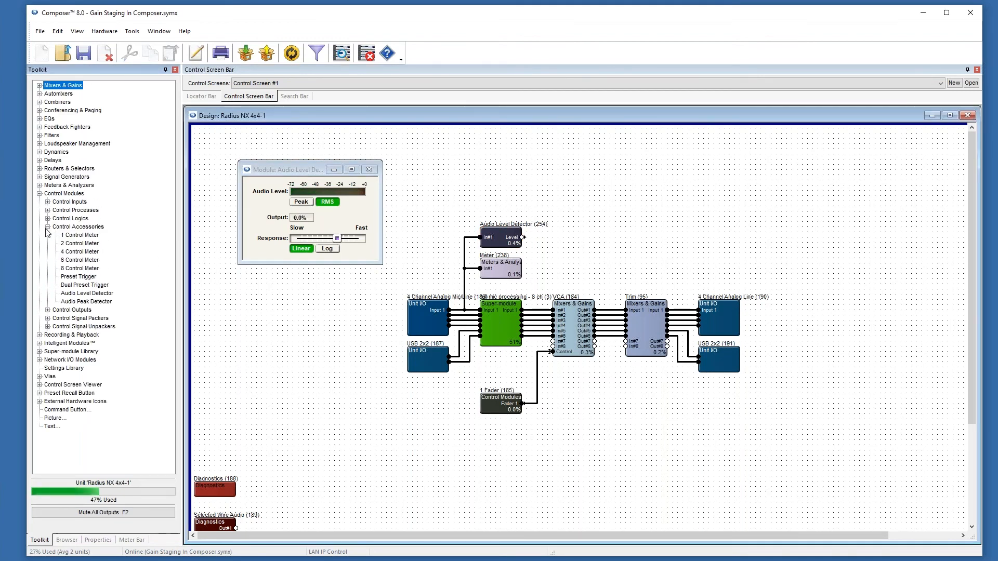
left_click(94, 298)
left_click(94, 304)
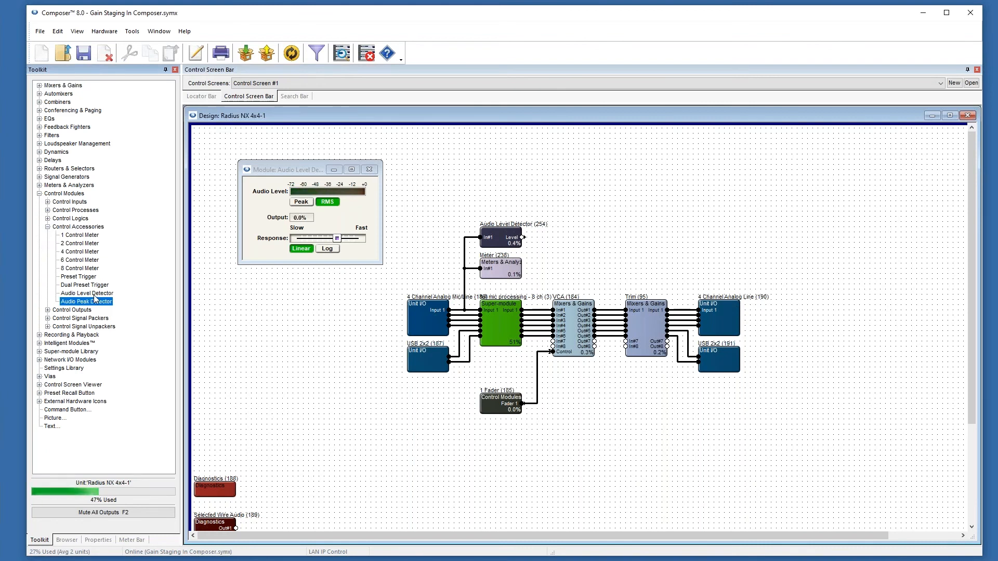
left_click(94, 294)
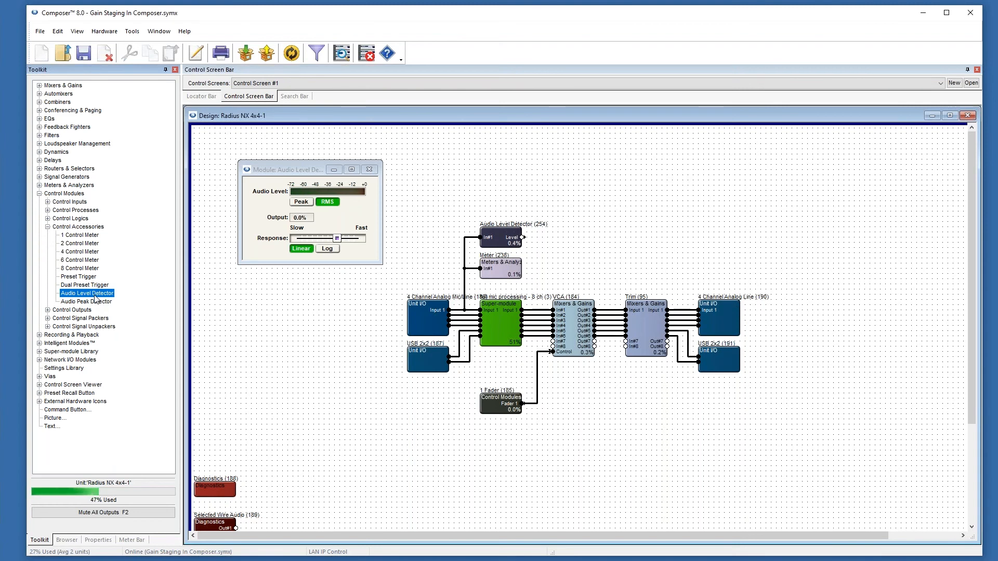
left_click(96, 304)
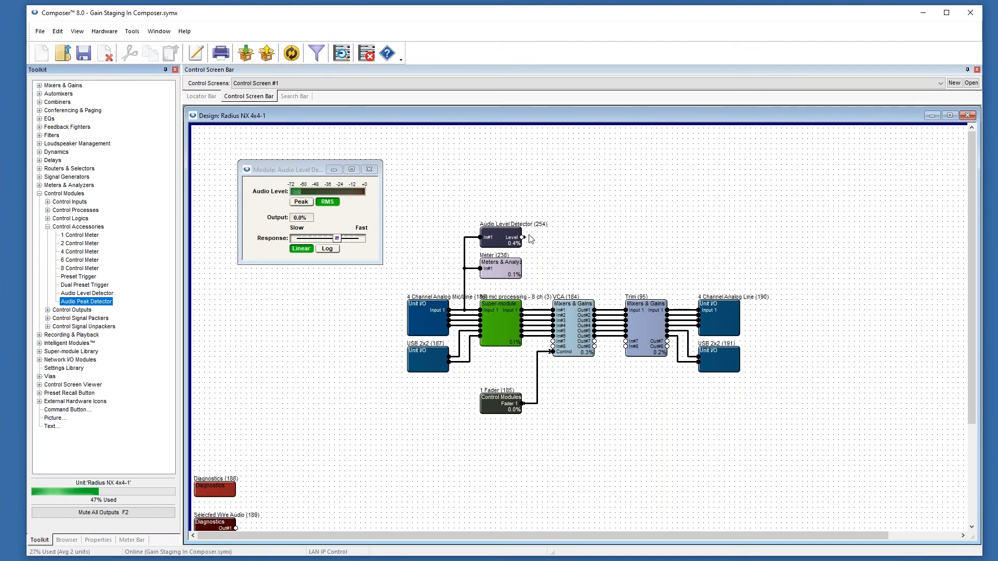
left_click(370, 170)
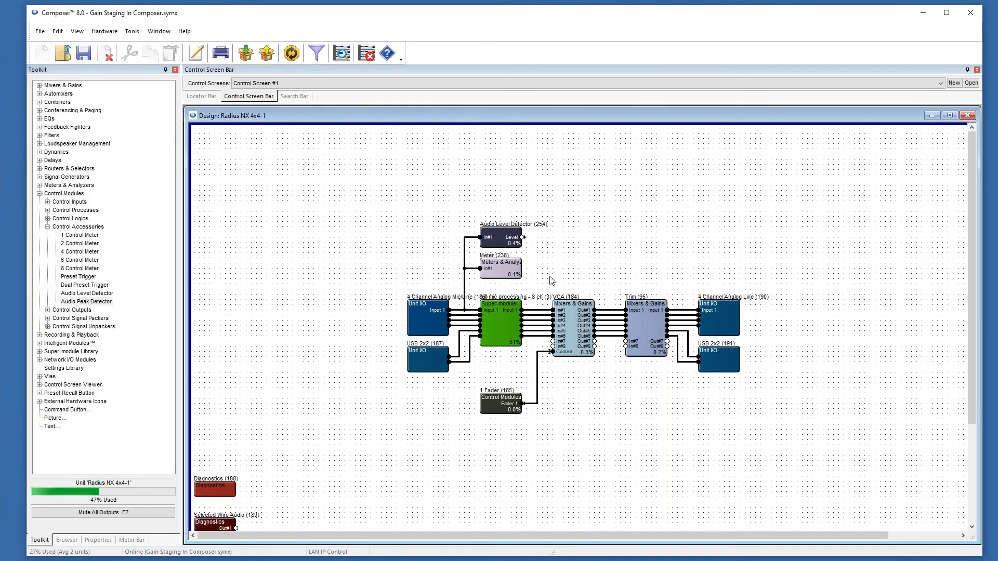
Step: Check the Audio Level Detector's Peak/RMS, response and Linear/Log settings once more and close its window
double_click(504, 239)
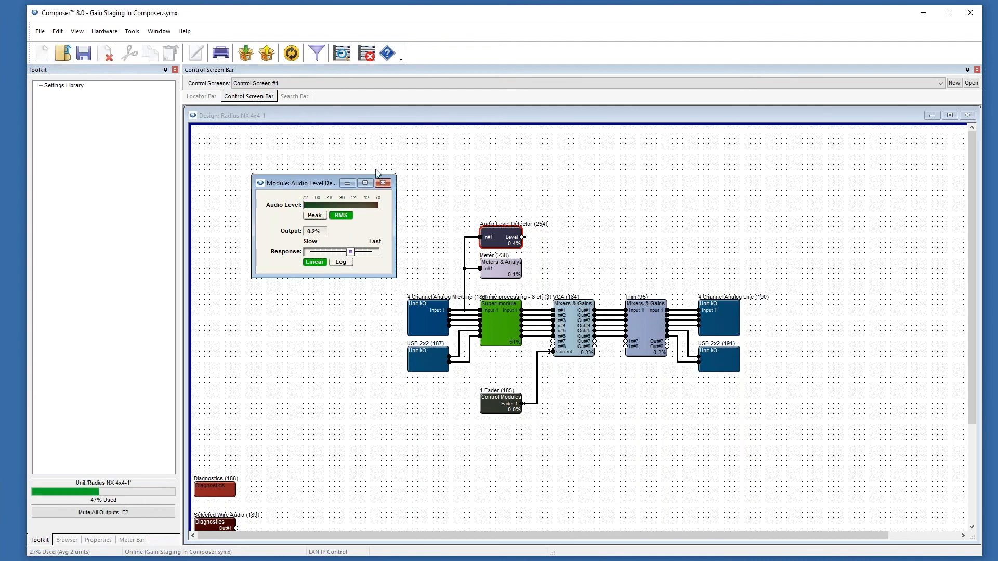
left_click(383, 184)
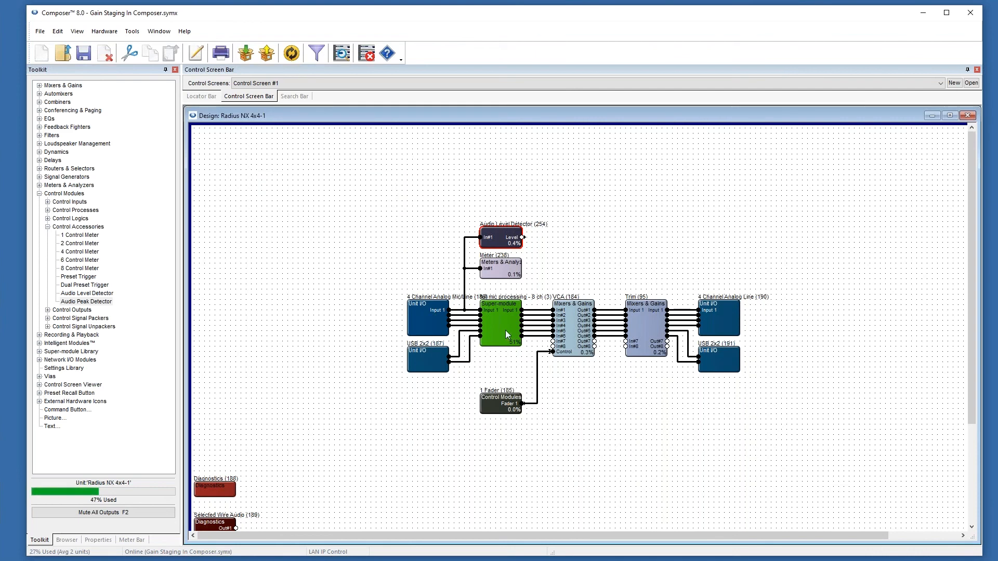
Step: Inspect the first channel's filters and final Compressor/Limiter inside the full mic processing super-module, closing the limiter and the super-module
mouse_move(503, 329)
mouse_move(651, 320)
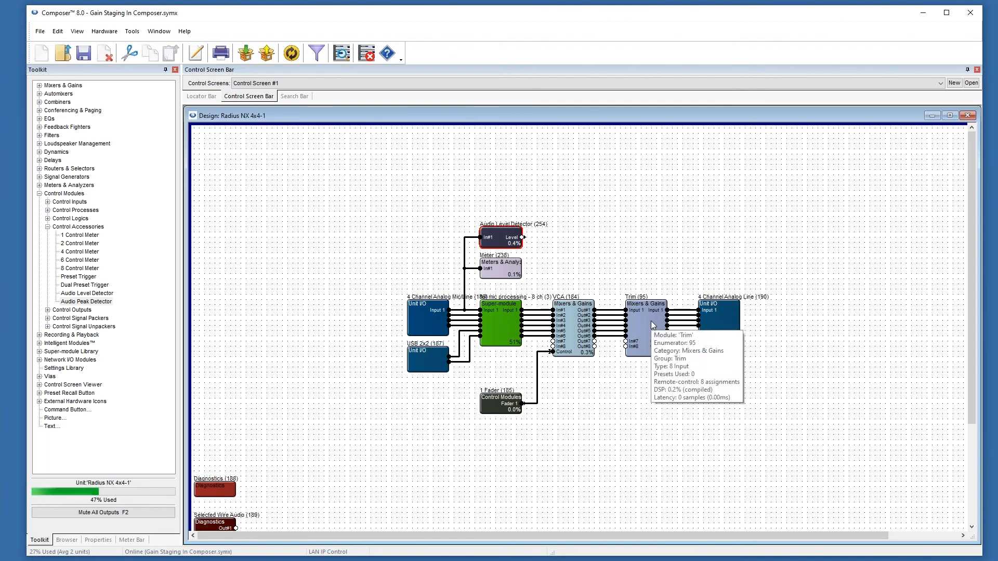
double_click(495, 314)
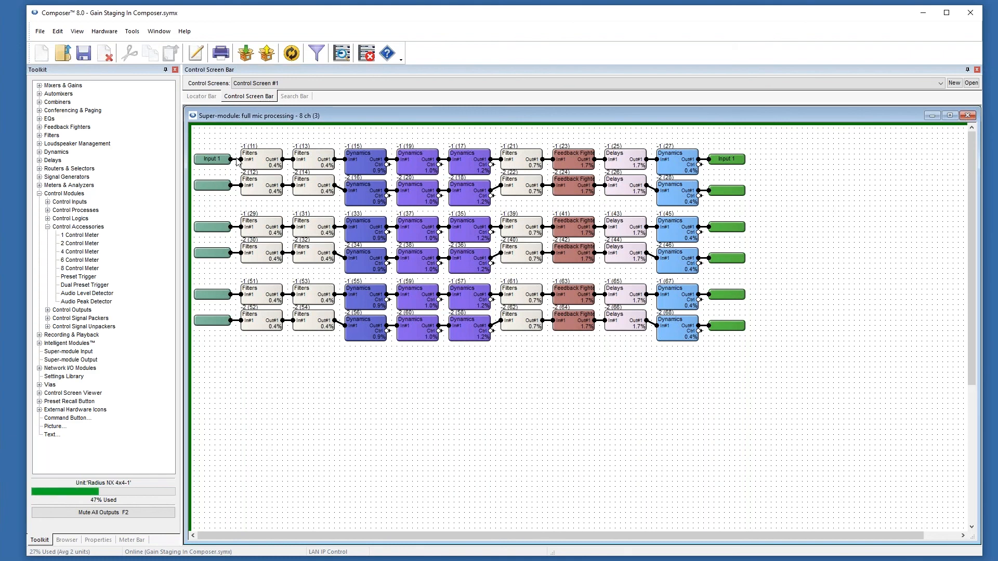
left_click(268, 161)
left_click(319, 165)
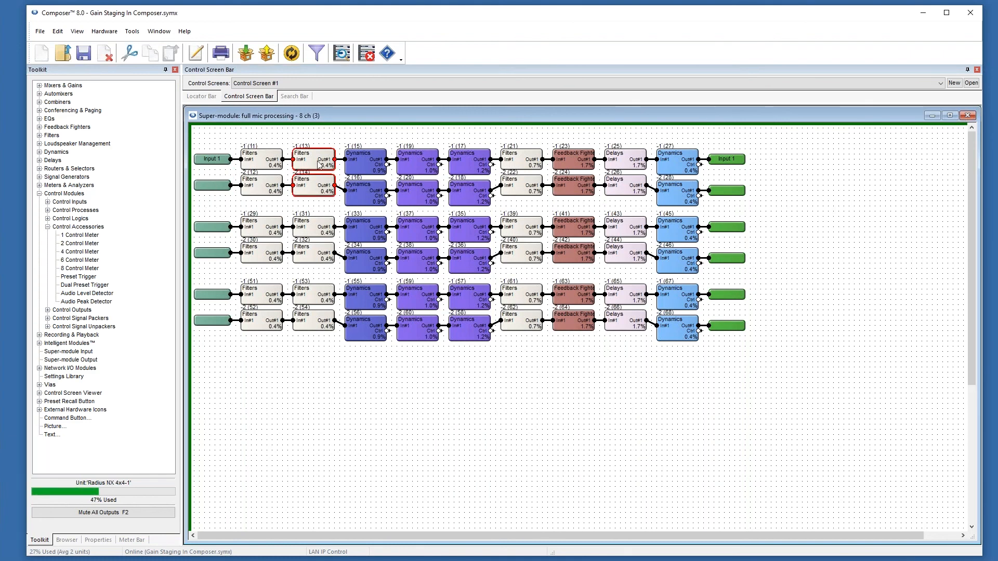
double_click(684, 162)
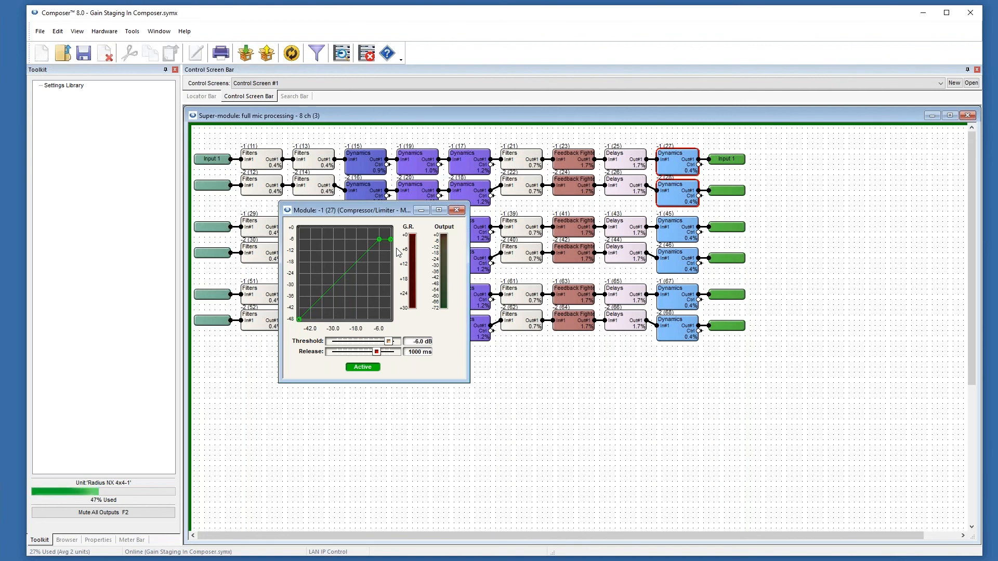
left_click(457, 211)
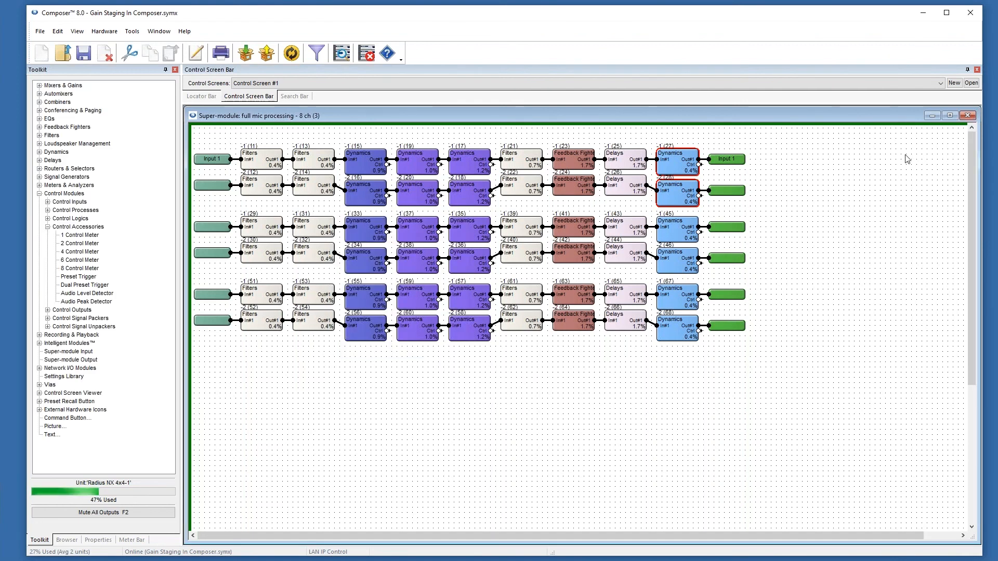
left_click(967, 115)
Step: Check the gain settings of the VCA and the 8-input Trim module, closing each module window
left_click(576, 334)
double_click(576, 333)
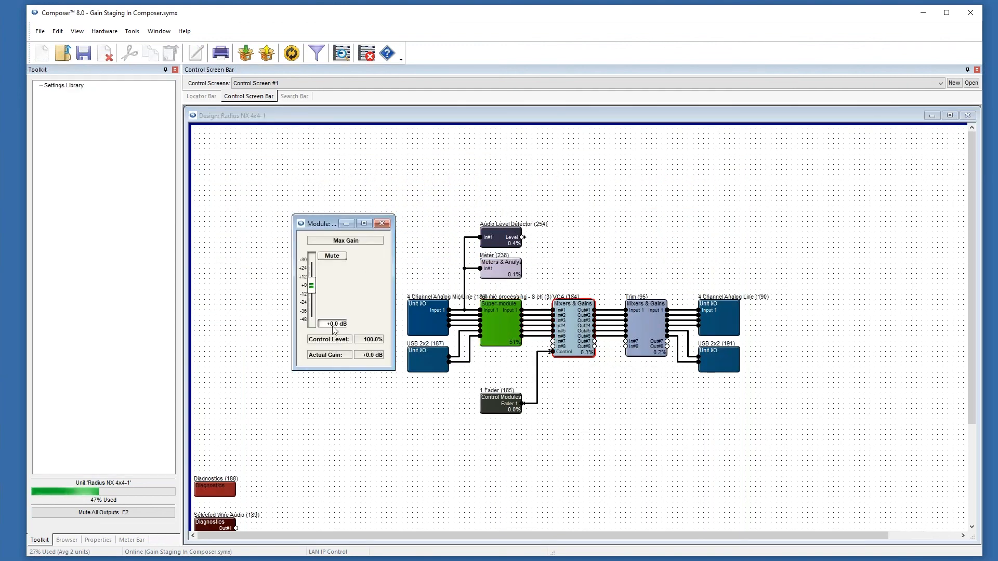
left_click_drag(336, 227, 468, 138)
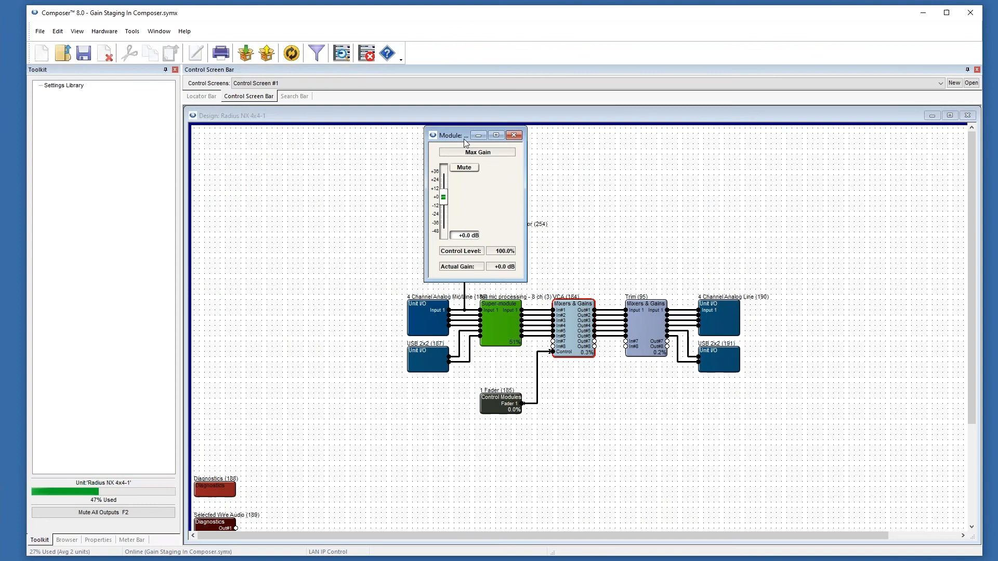
left_click(514, 136)
double_click(634, 319)
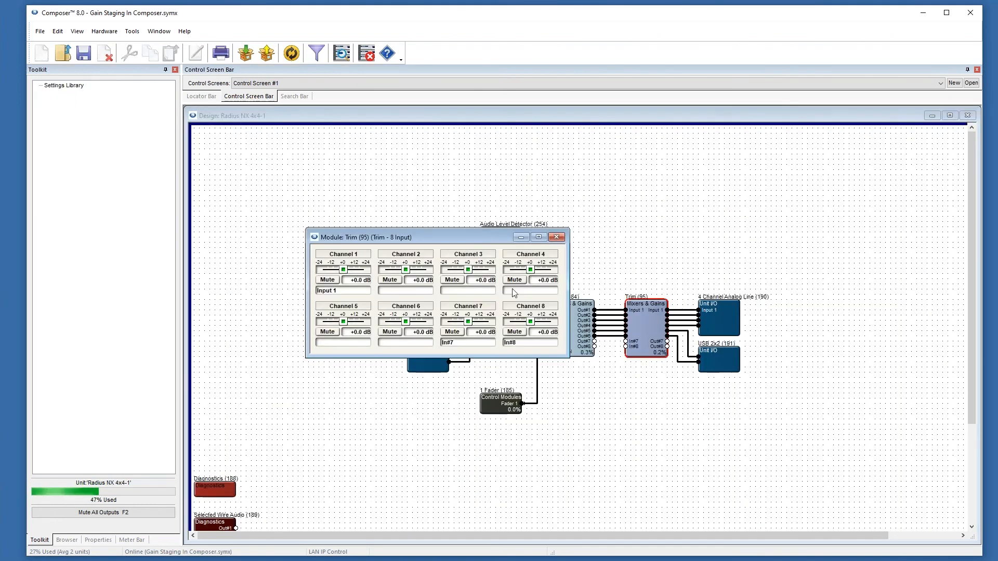
left_click(556, 237)
Step: Open the 4 Channel Analog Line output module and compare its meters with Control Screen #1, closing the control screen
double_click(714, 312)
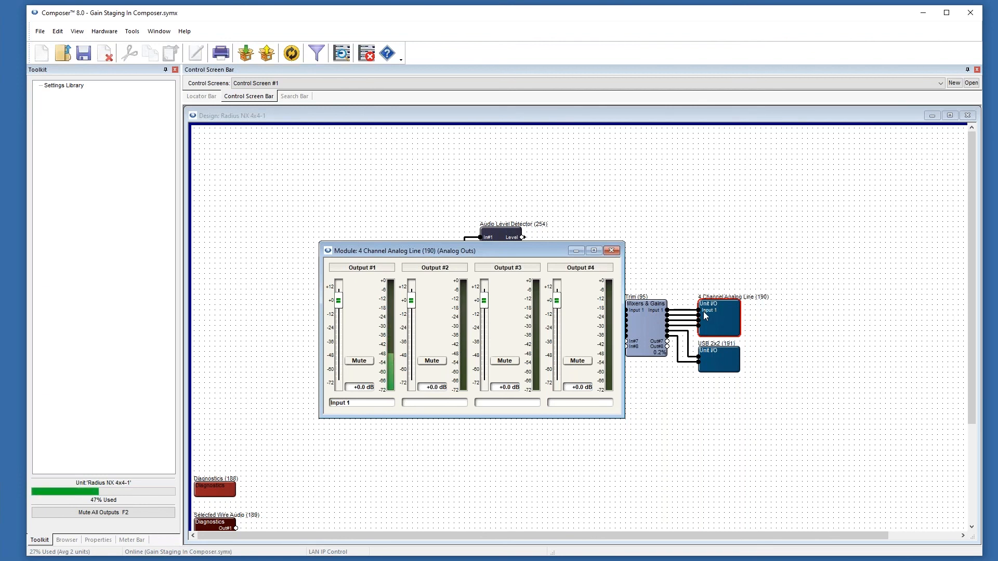
key("ctrl+m")
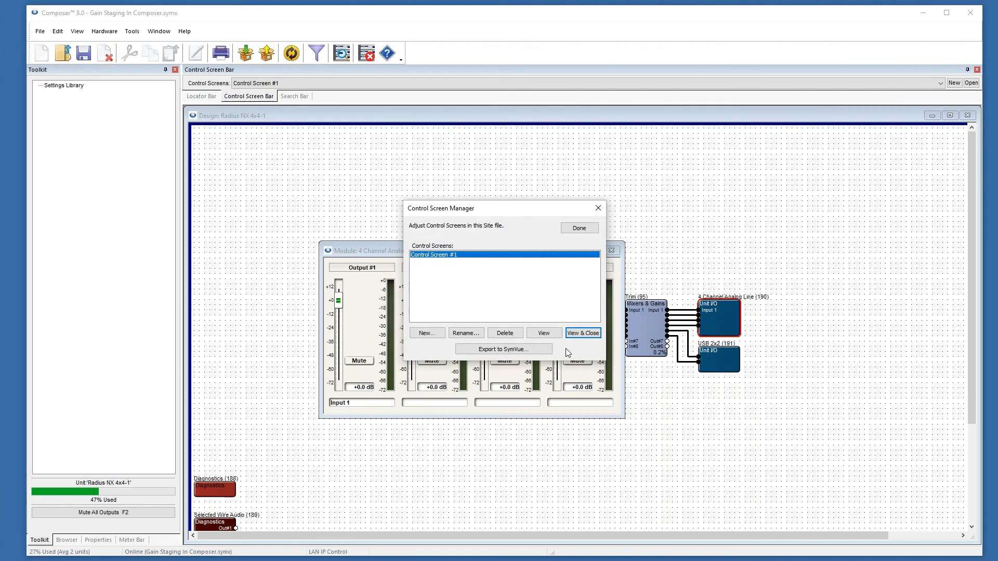
left_click(583, 333)
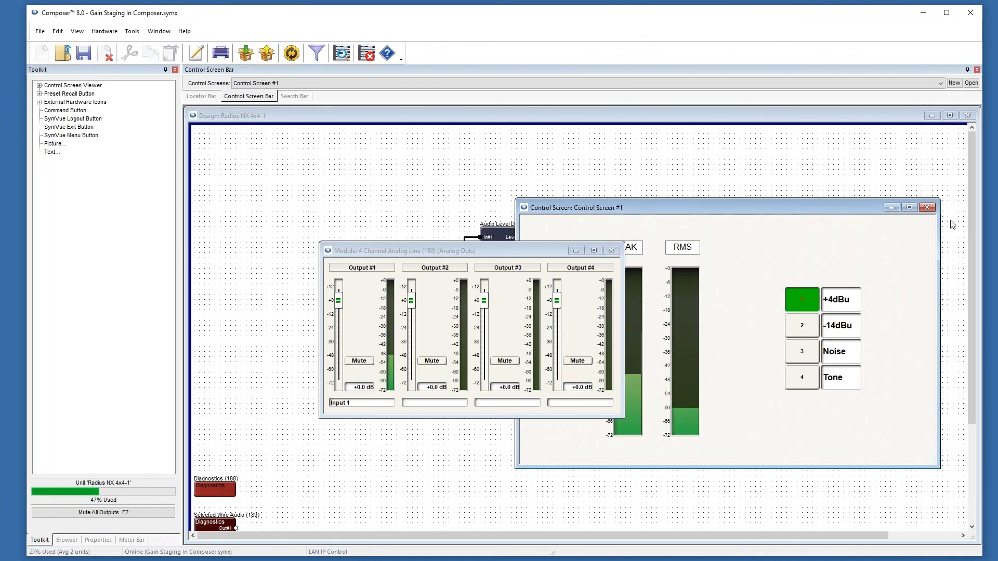
left_click(926, 207)
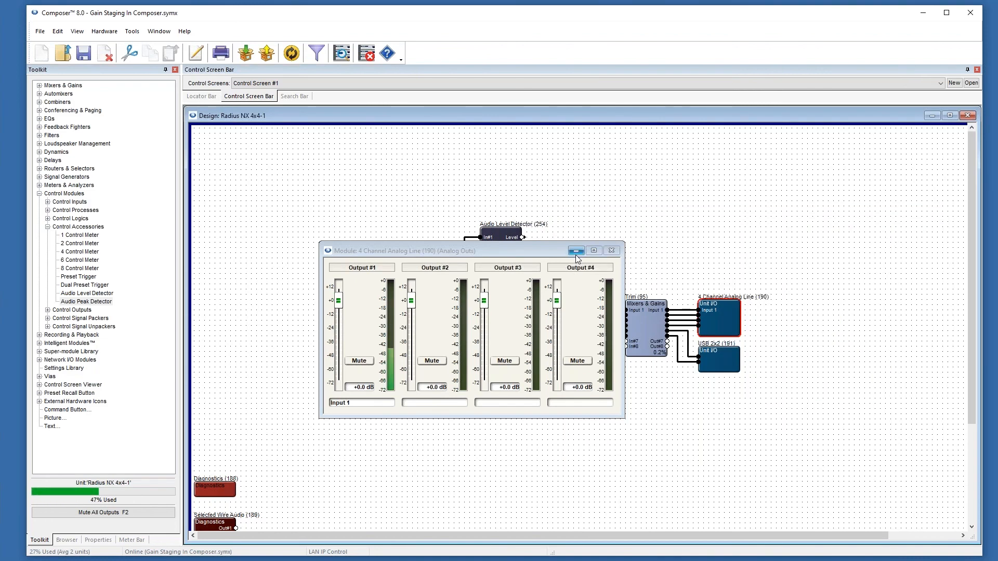
Step: Move the analog output window clear of the Trim module, set the Trim's Channel 1 gain to +18 dB and close it
left_click_drag(545, 253, 448, 213)
double_click(647, 317)
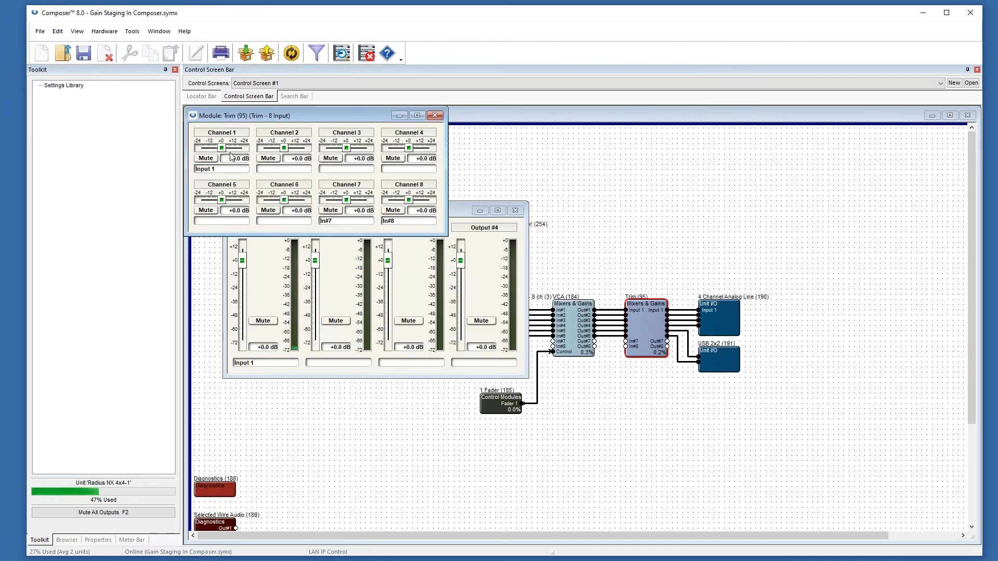
left_click(237, 160)
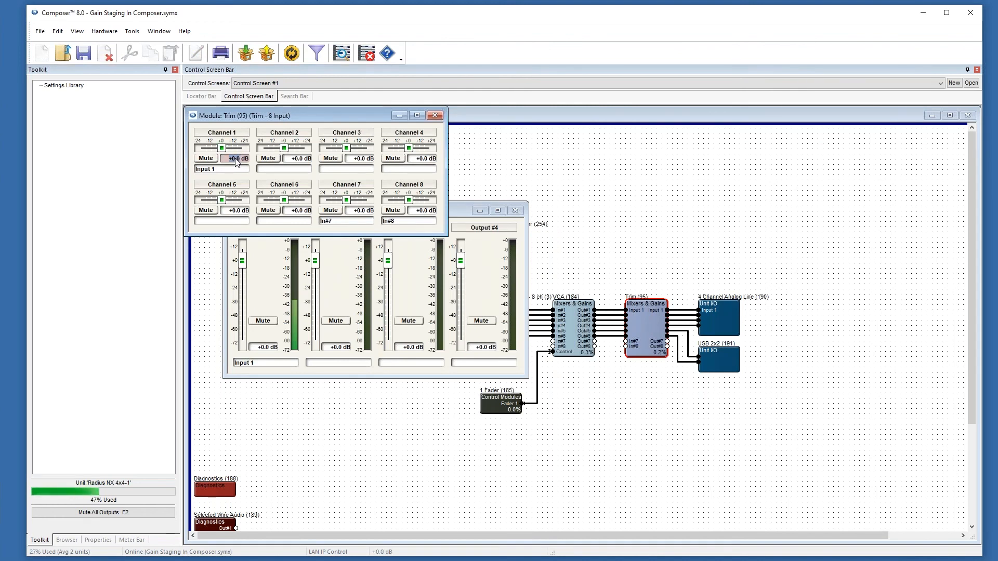
type("18")
key("Return")
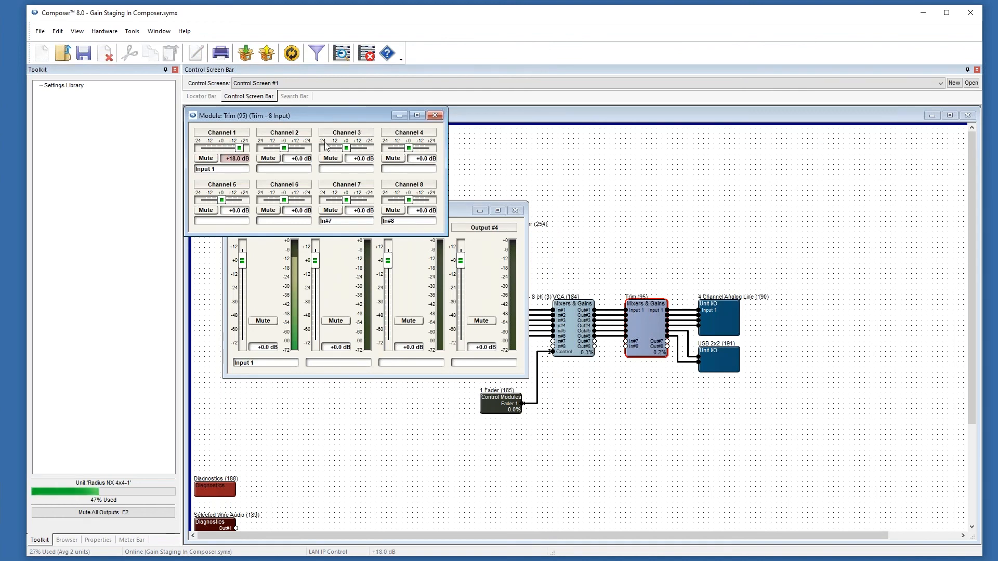
left_click(435, 115)
Step: Reposition the analog output window and try the Output #1 level at -6 dB before returning it to 0 dB
left_click_drag(405, 210, 640, 197)
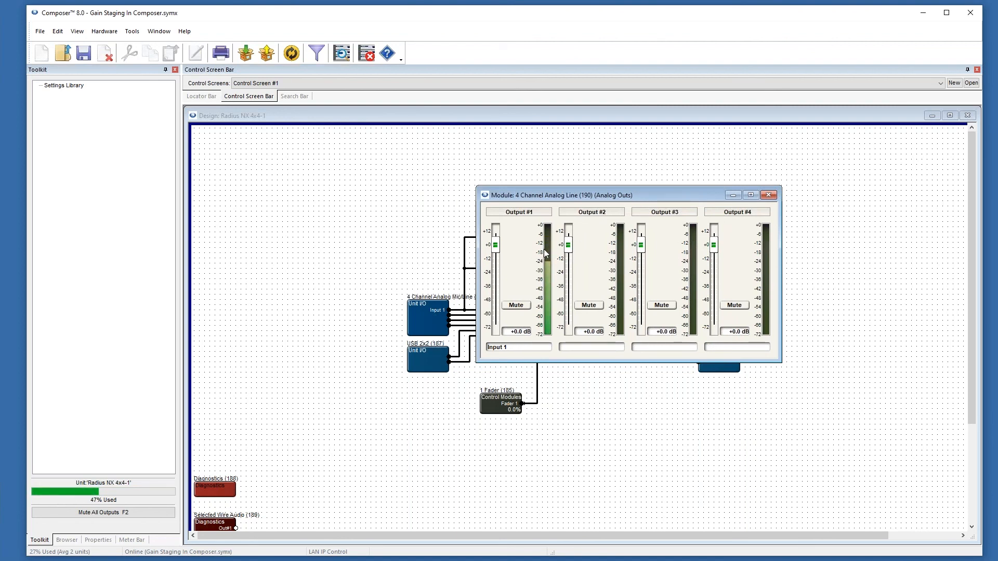
left_click(522, 333)
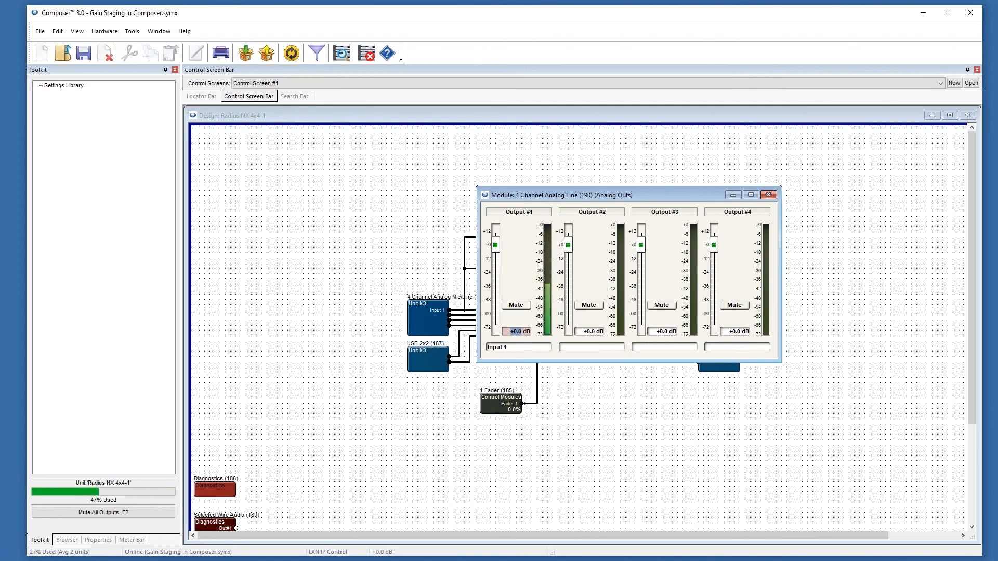
type("-6")
key("Return")
type("0")
key("Return")
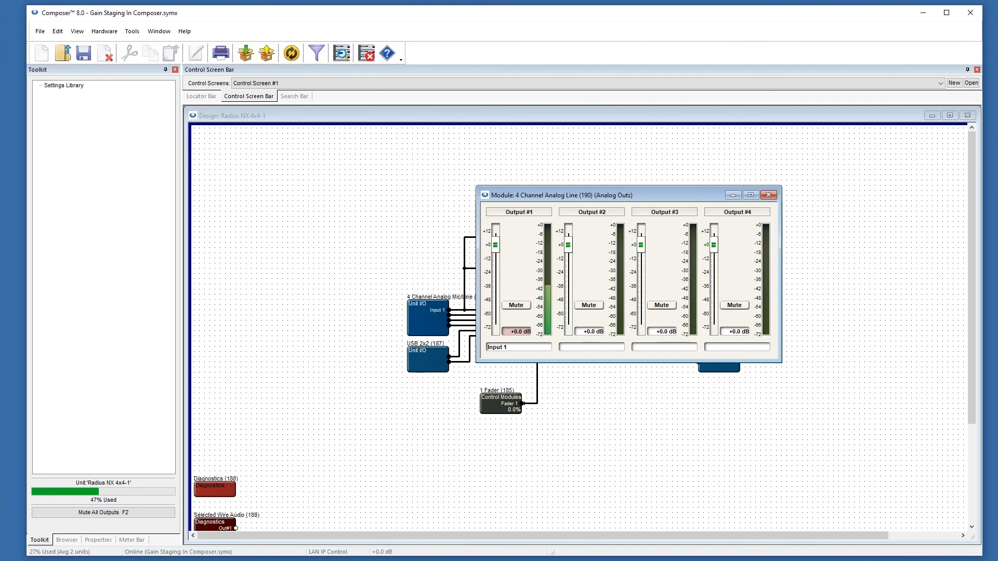